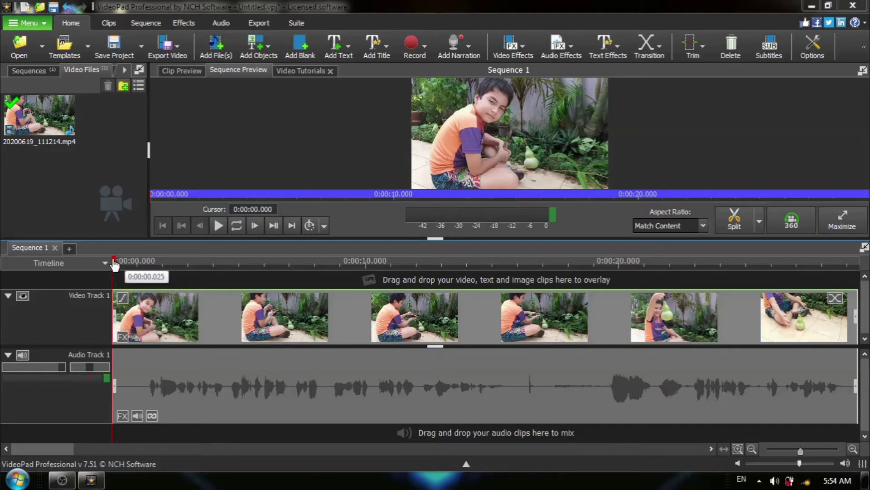
# Step: Split the clip and its audio at 0:00:08.163 and 0:00:19.315, leaving three segments
pyautogui.moveTo(115, 264); pyautogui.dragTo(321, 317)
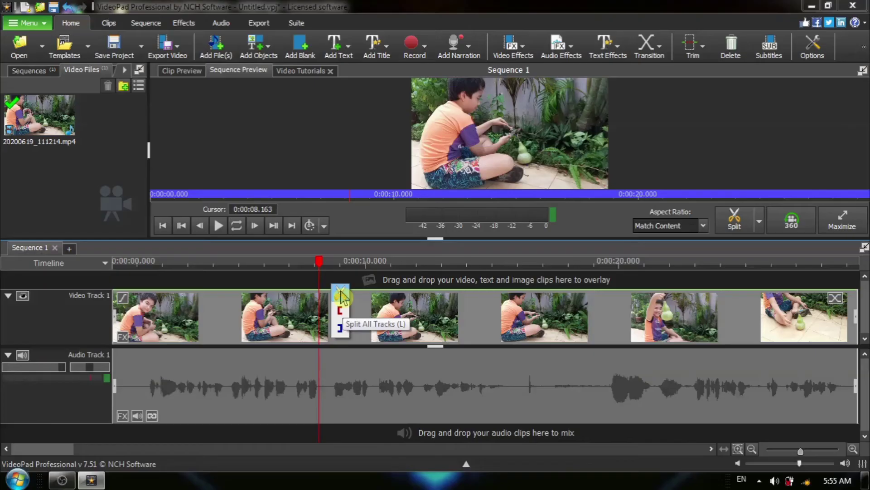
pyautogui.click(368, 235)
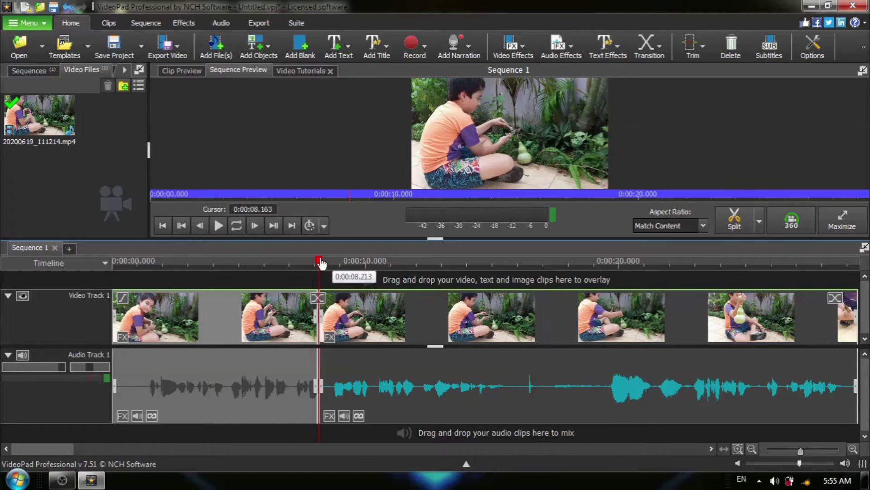
pyautogui.moveTo(321, 263); pyautogui.dragTo(603, 318)
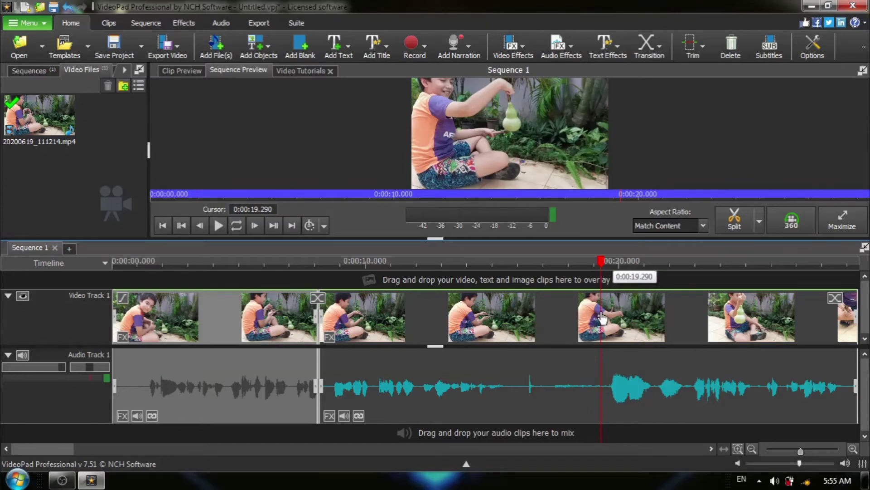
pyautogui.moveTo(602, 313)
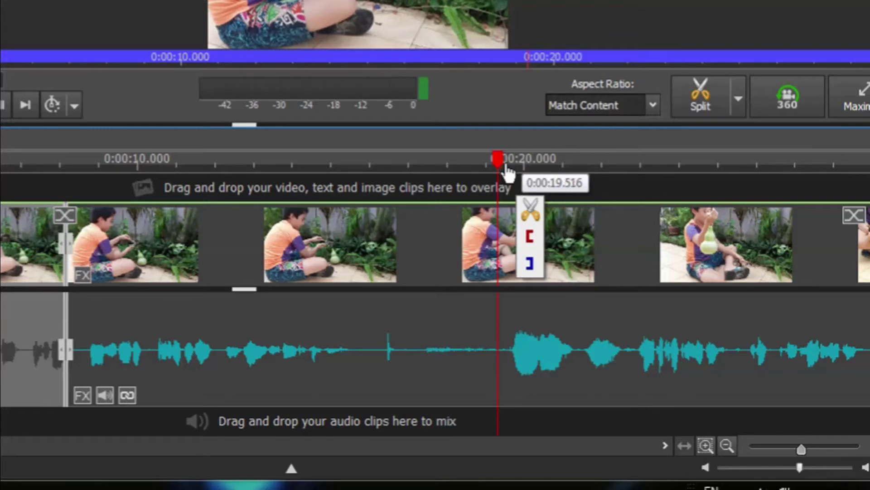
pyautogui.click(536, 217)
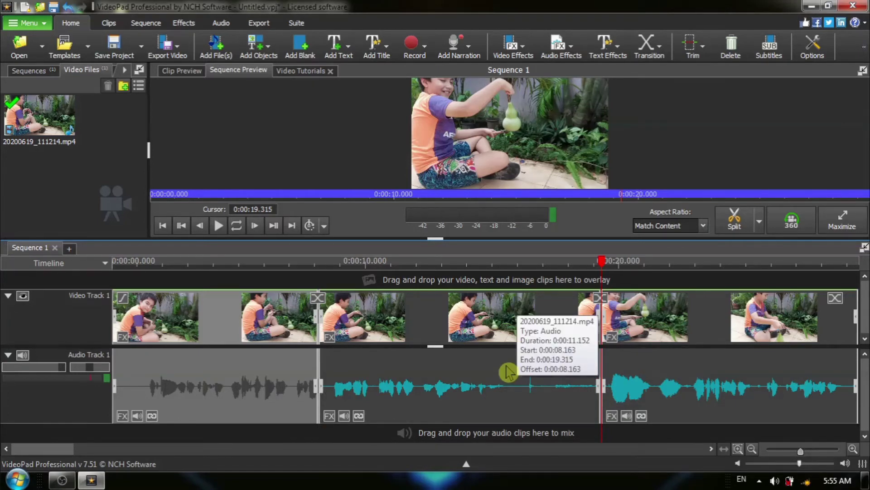
# Step: Select the middle audio clip (0:00:08.163–0:00:19.315) on Audio Track 1
pyautogui.click(482, 368)
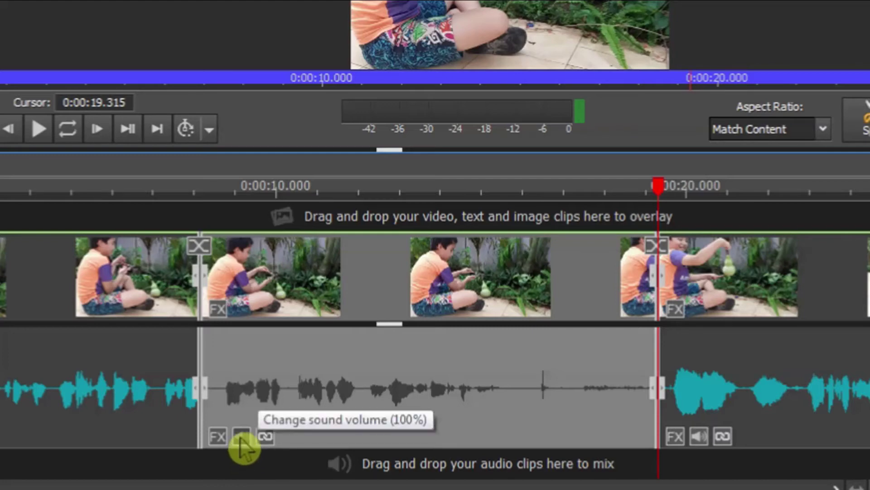
# Step: Mute the middle audio clip in the Clip Volume dialog, leaving the outer clips audible
pyautogui.click(241, 436)
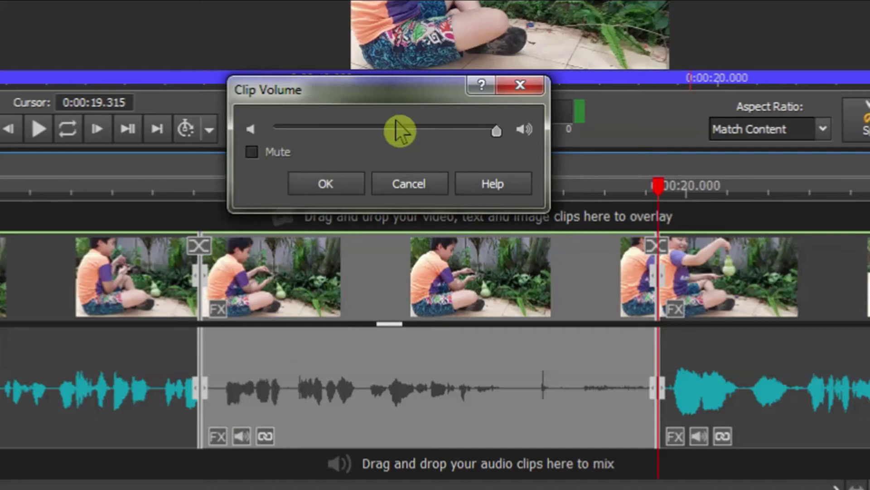
pyautogui.click(253, 152)
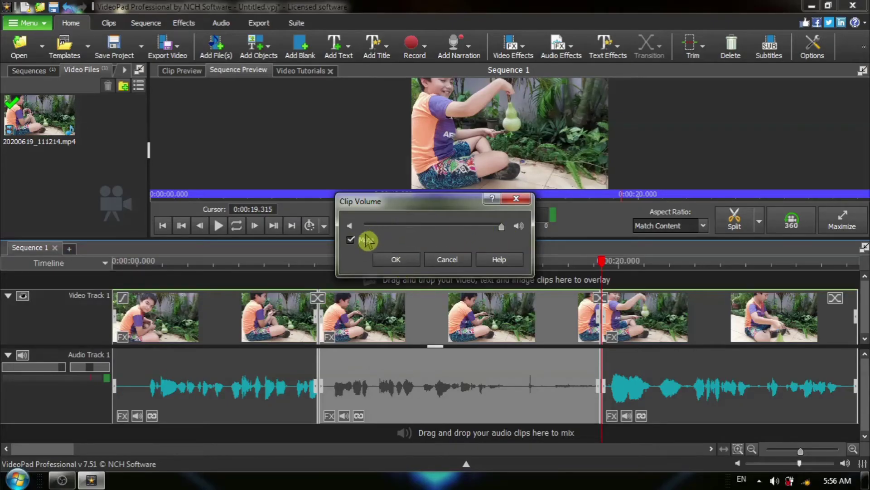
pyautogui.click(350, 243)
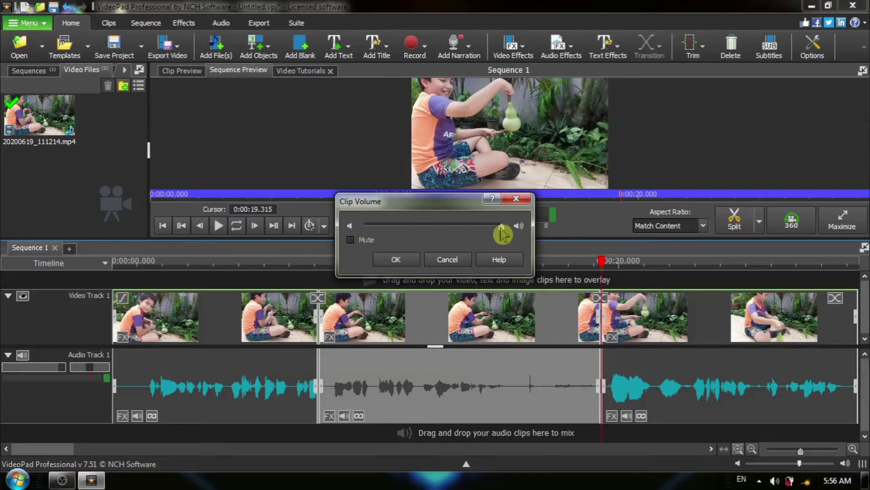
pyautogui.moveTo(502, 226); pyautogui.dragTo(394, 227)
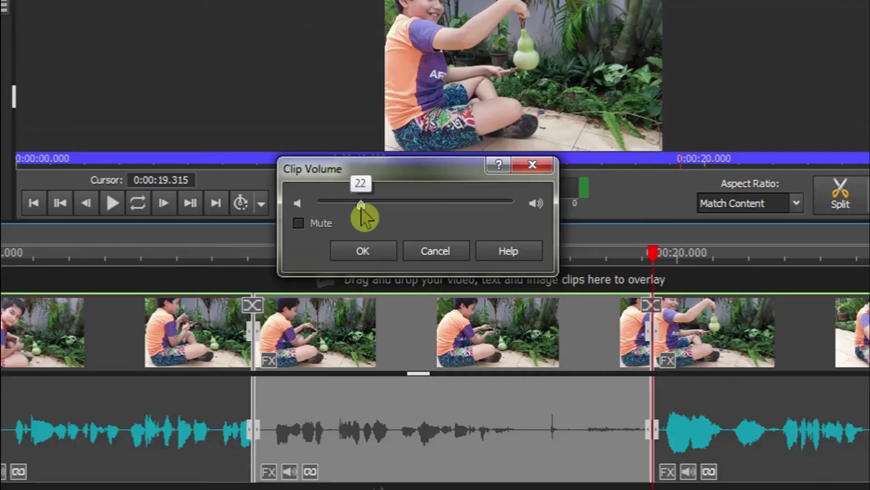
pyautogui.moveTo(361, 208); pyautogui.dragTo(364, 209)
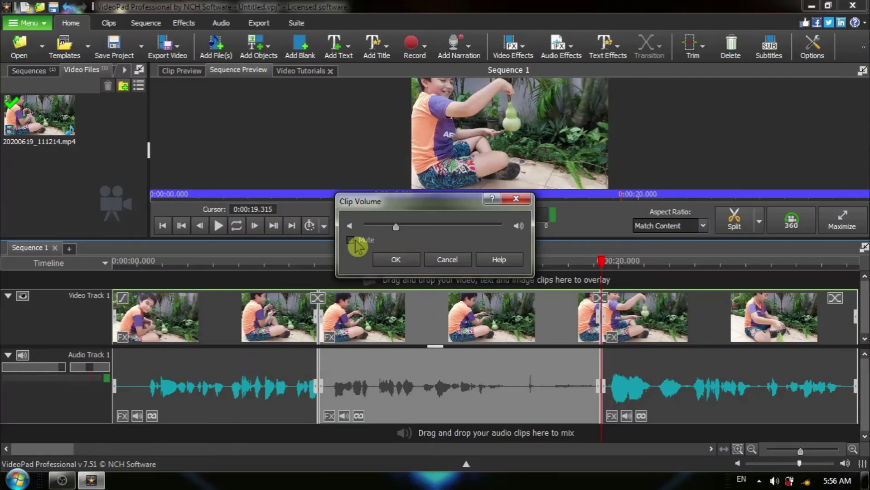
pyautogui.click(351, 240)
pyautogui.click(397, 261)
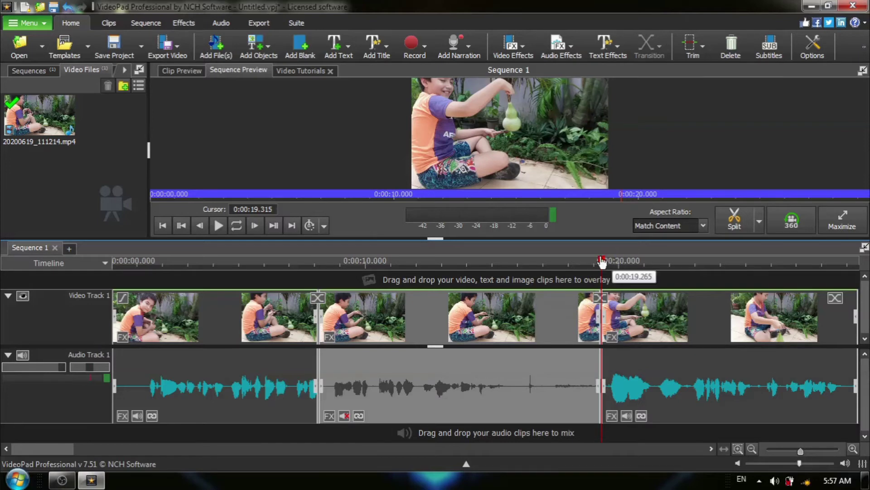
# Step: Return the playback position to 0:00:08.113, the start of the muted section
pyautogui.moveTo(602, 262); pyautogui.dragTo(471, 262)
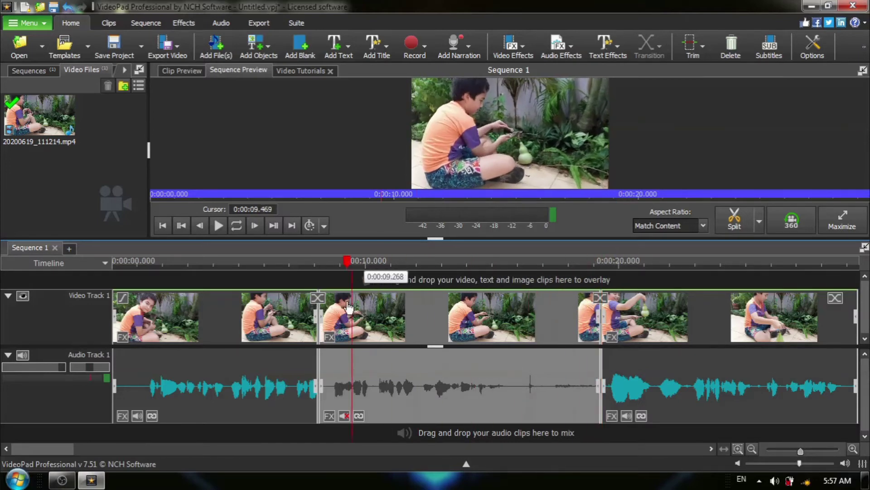
pyautogui.moveTo(348, 308); pyautogui.dragTo(321, 313)
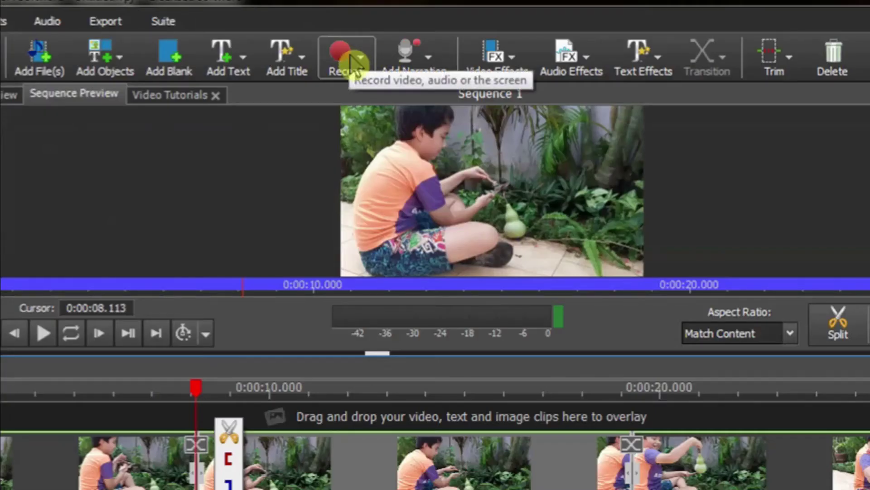
# Step: Open the Record Sound Over Video dialog via Add Narration > Record Narration
pyautogui.click(354, 61)
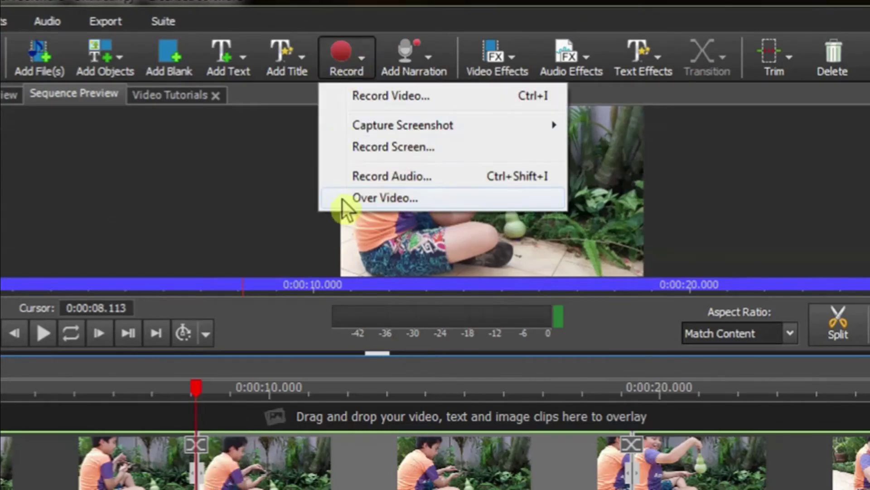
pyautogui.click(416, 59)
pyautogui.click(417, 59)
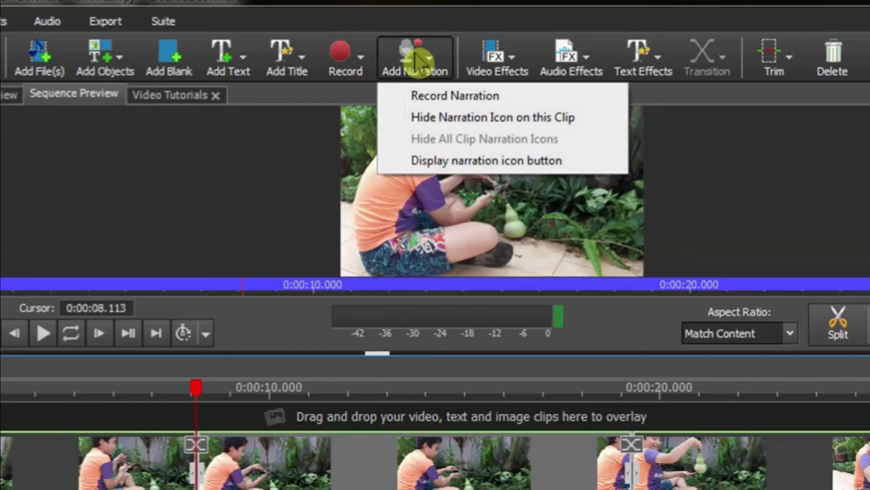
pyautogui.click(479, 96)
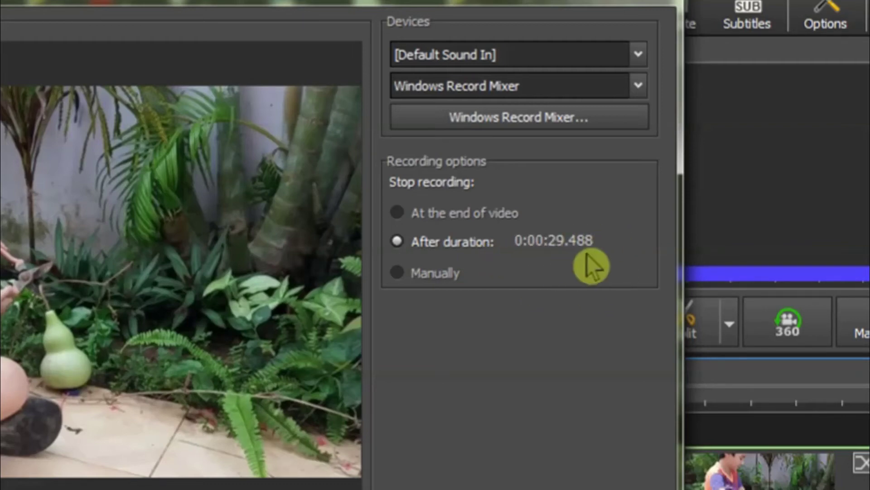
# Step: Change the recording's After duration from 0:00:29.488 to 0:00:11.2
pyautogui.click(563, 239)
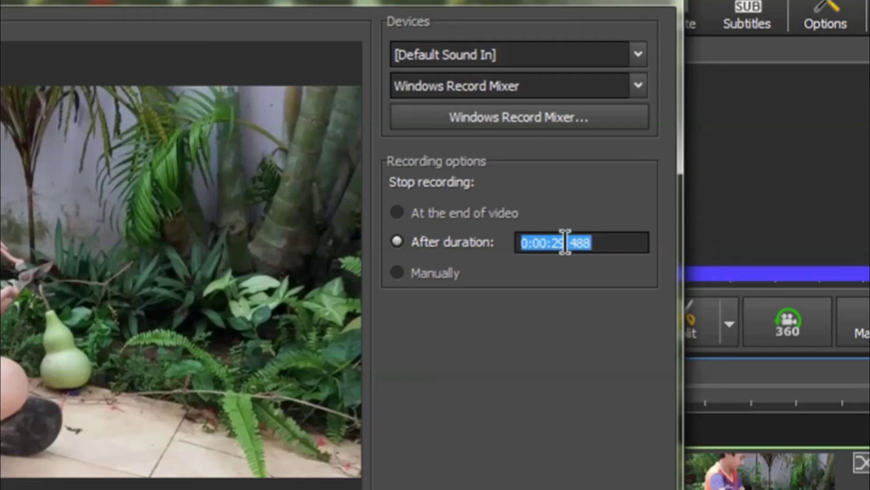
pyautogui.click(565, 242)
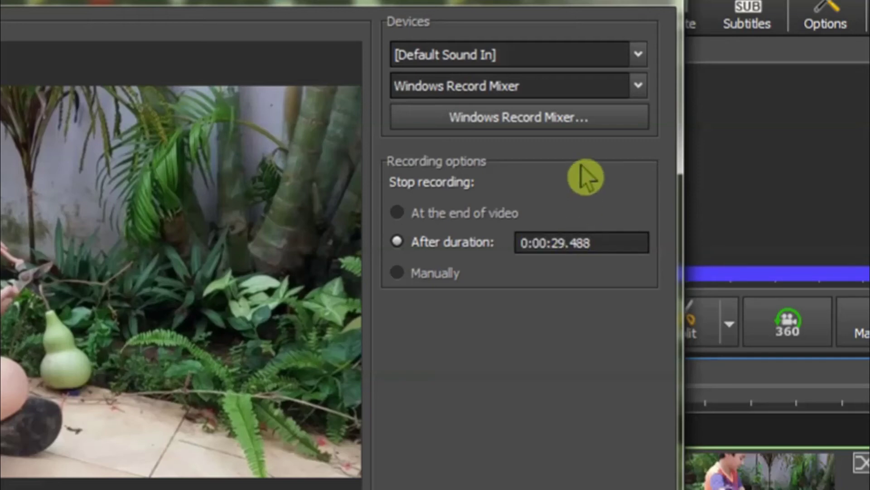
pyautogui.press('BackSpace')
pyautogui.press('BackSpace')
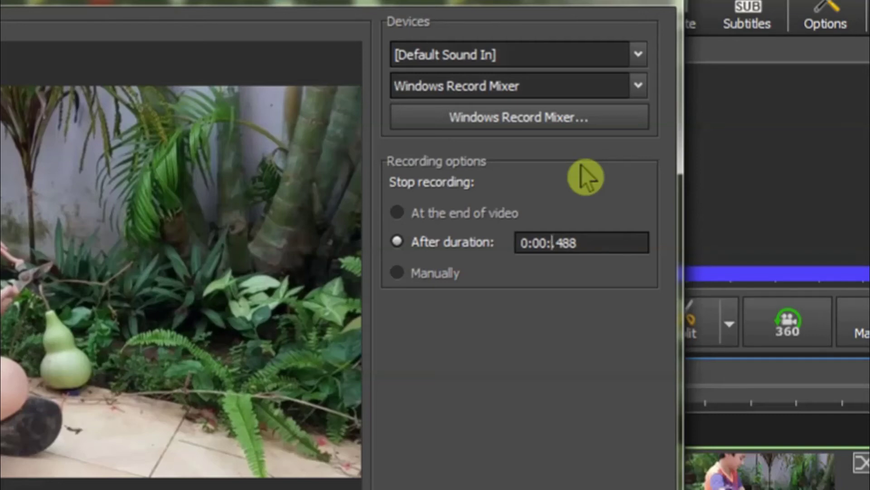
pyautogui.write('11')
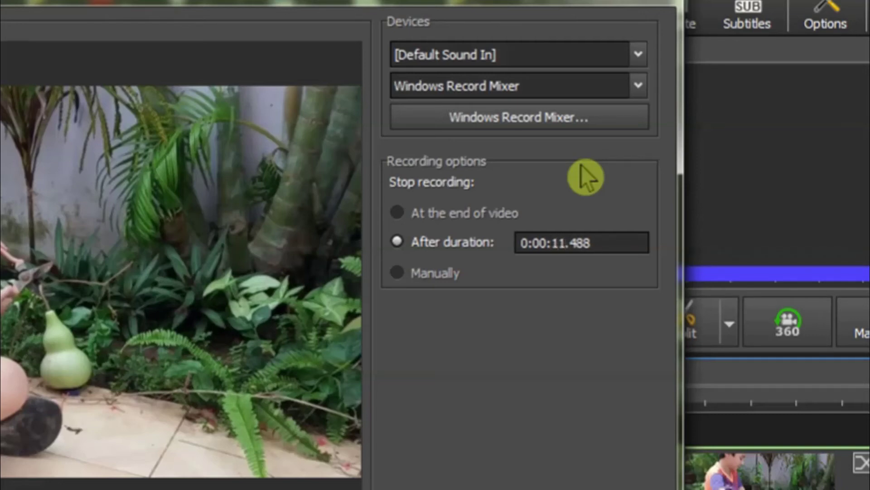
pyautogui.press('Right')
pyautogui.press('Right')
pyautogui.press('Right')
pyautogui.press('Right')
pyautogui.press('BackSpace')
pyautogui.press('BackSpace')
pyautogui.press('BackSpace')
pyautogui.write('2')
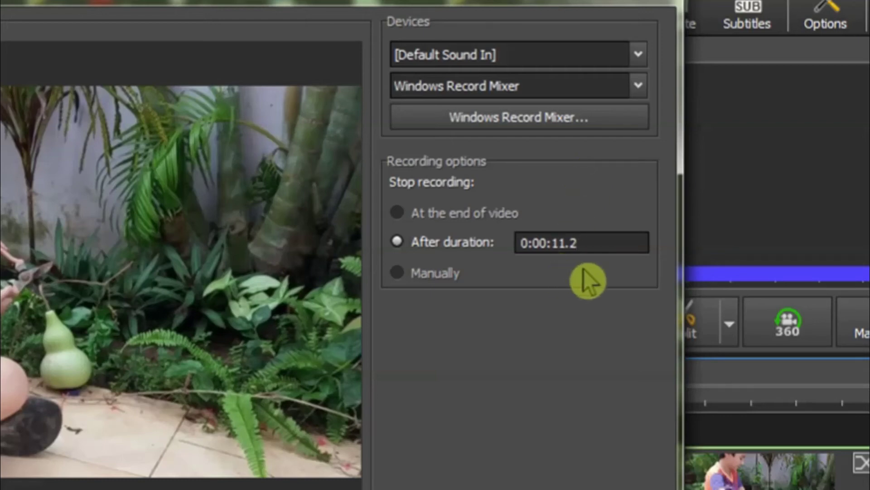
pyautogui.press('Return')
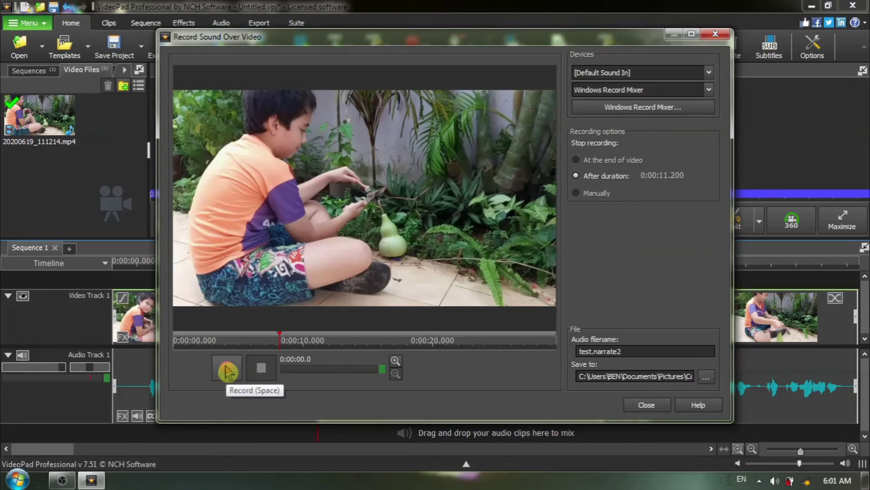
# Step: Record the 11.2-second narration, saved as test.narrate2 - 0001.wav
pyautogui.click(227, 371)
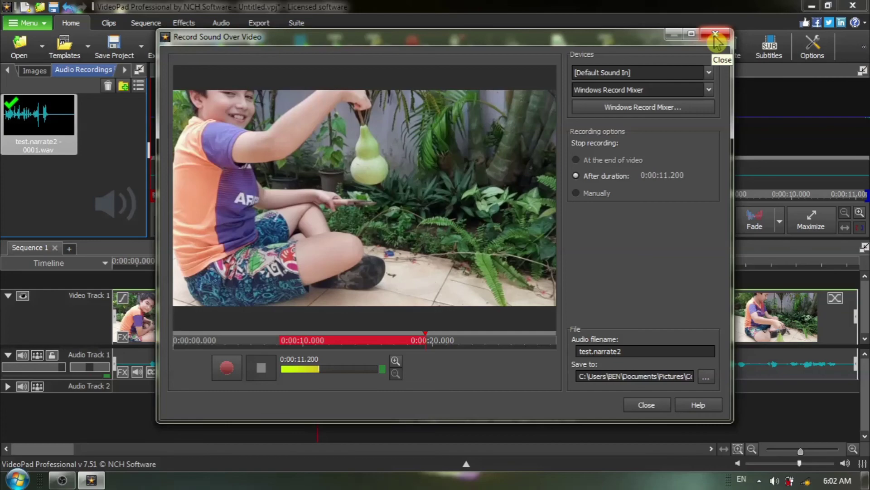
# Step: Close the Record Sound Over Video dialog and scroll the media bin tabs left
pyautogui.click(715, 35)
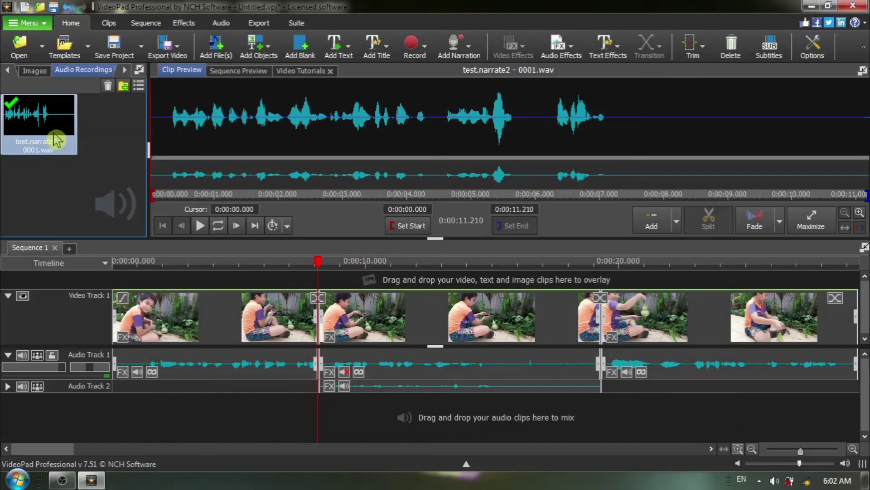
pyautogui.moveTo(57, 141)
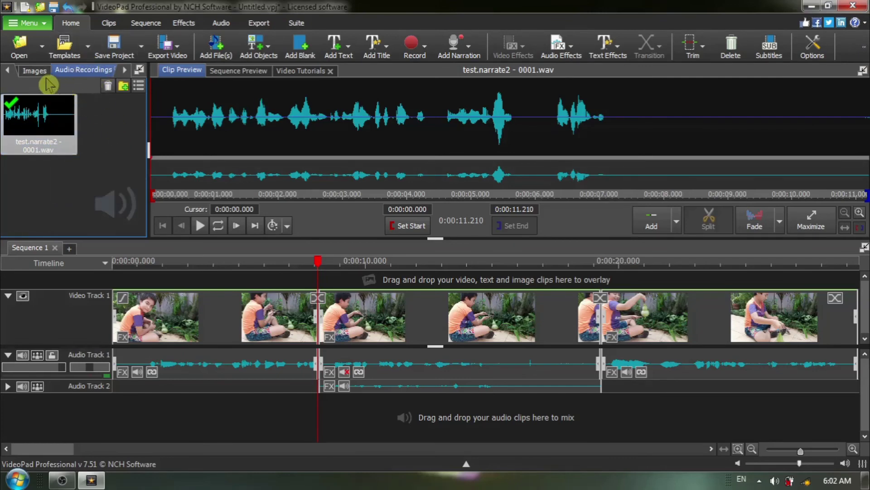
pyautogui.click(9, 71)
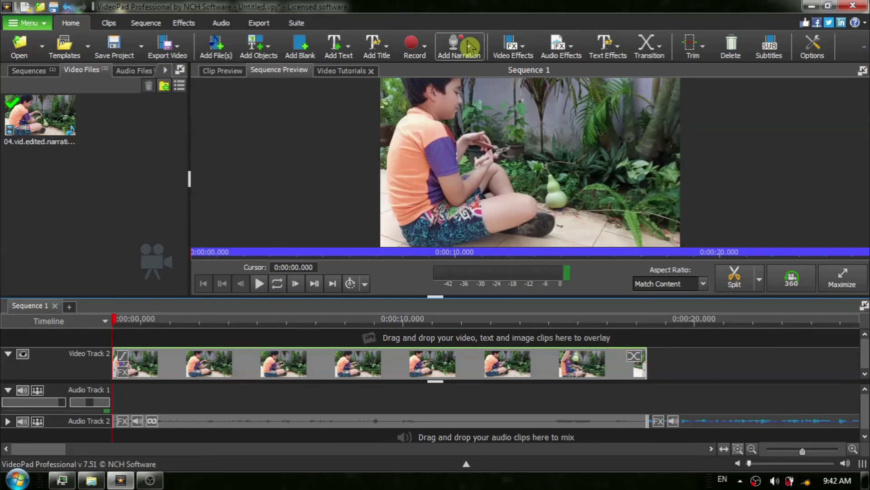
# Step: Reopen Record Narration, then show the Export Video destination list
pyautogui.click(470, 45)
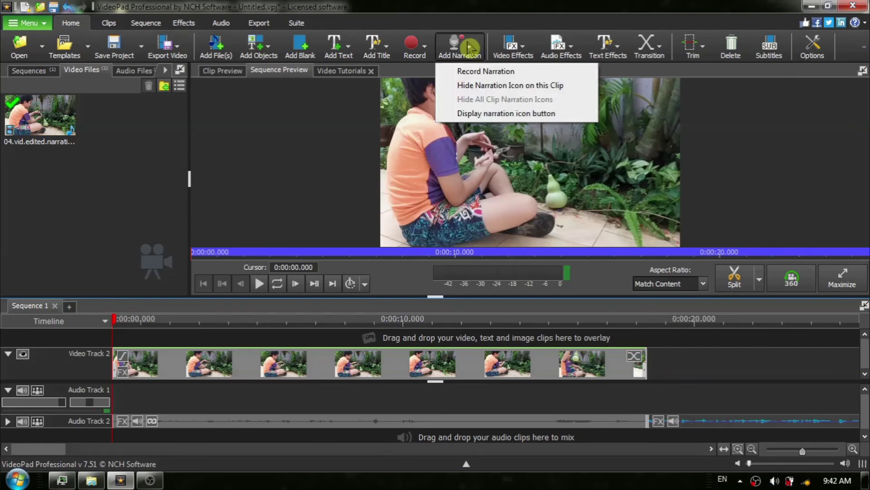
pyautogui.click(477, 71)
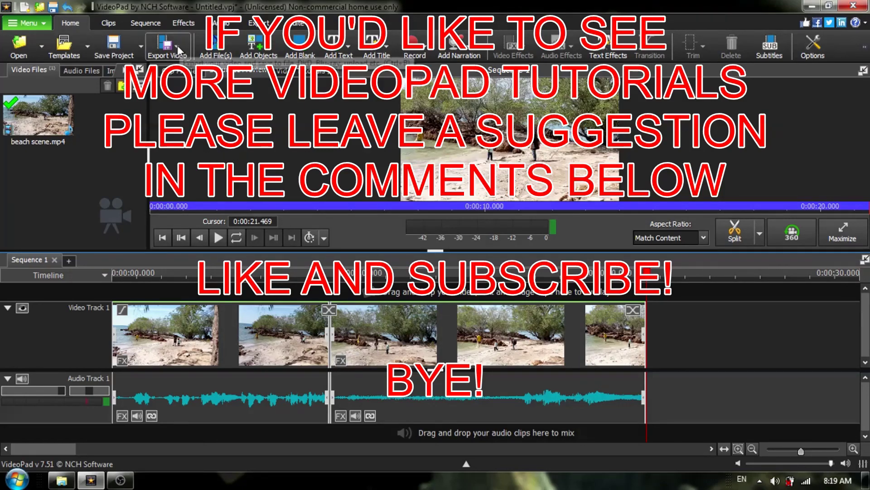
pyautogui.click(181, 52)
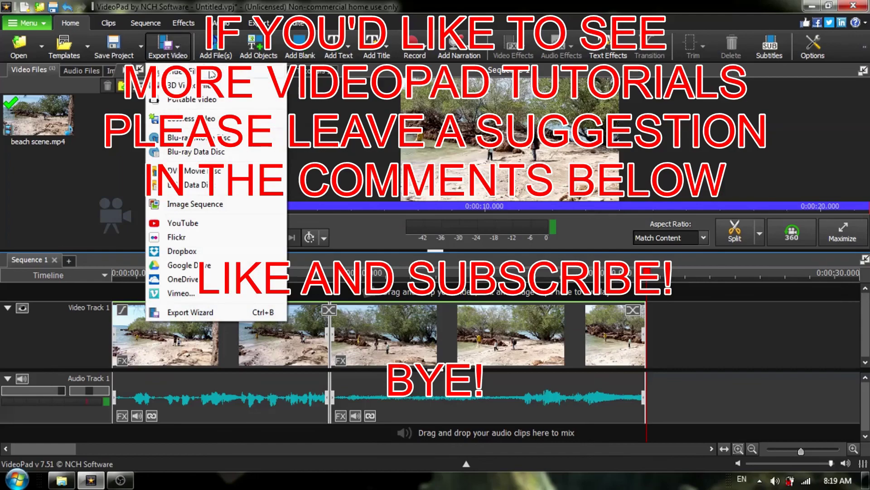